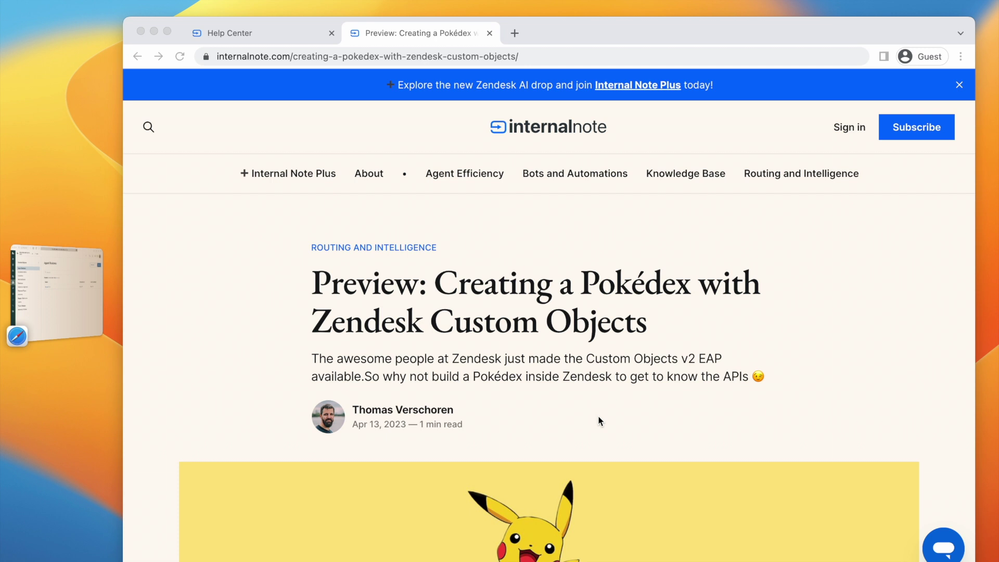
Step: In the Zendesk agent window, browse the Pokémon records, open Lugia, then return to ticket #937
{"action": "scroll", "coordinate": [507, 458], "scroll_direction": "down", "scroll_amount": 5}
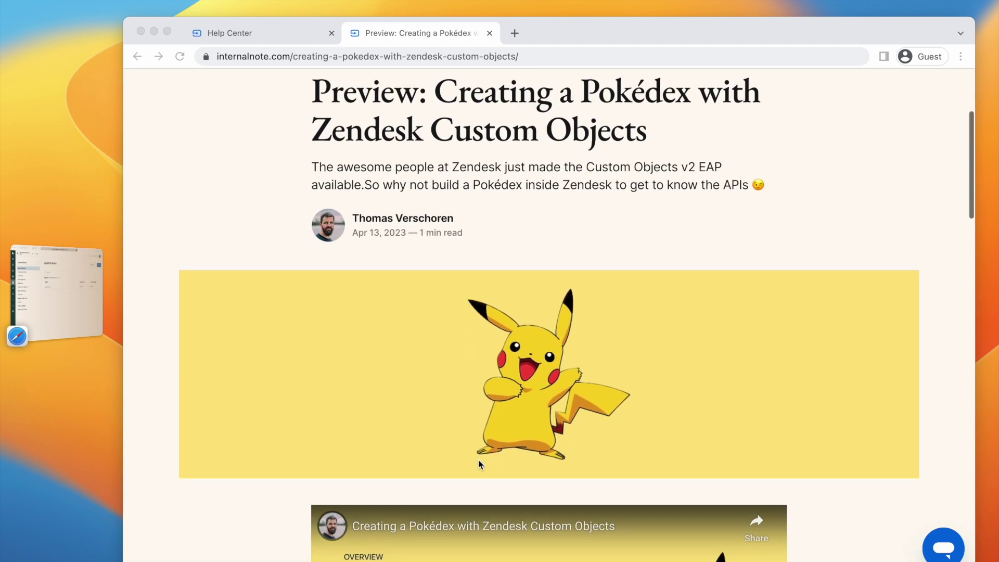
{"action": "scroll", "coordinate": [508, 457], "scroll_direction": "down", "scroll_amount": 3}
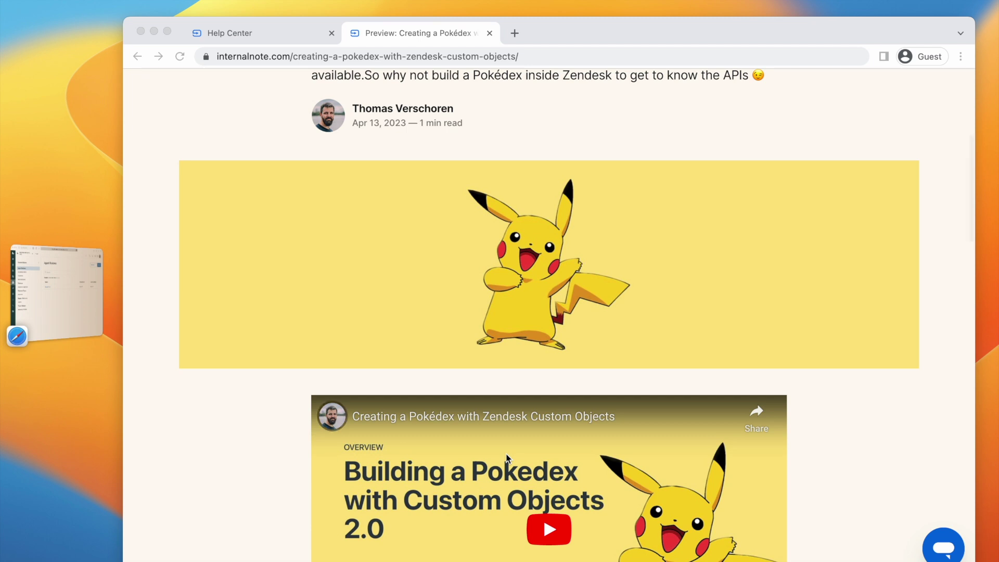
{"action": "scroll", "coordinate": [508, 458], "scroll_direction": "down", "scroll_amount": 14}
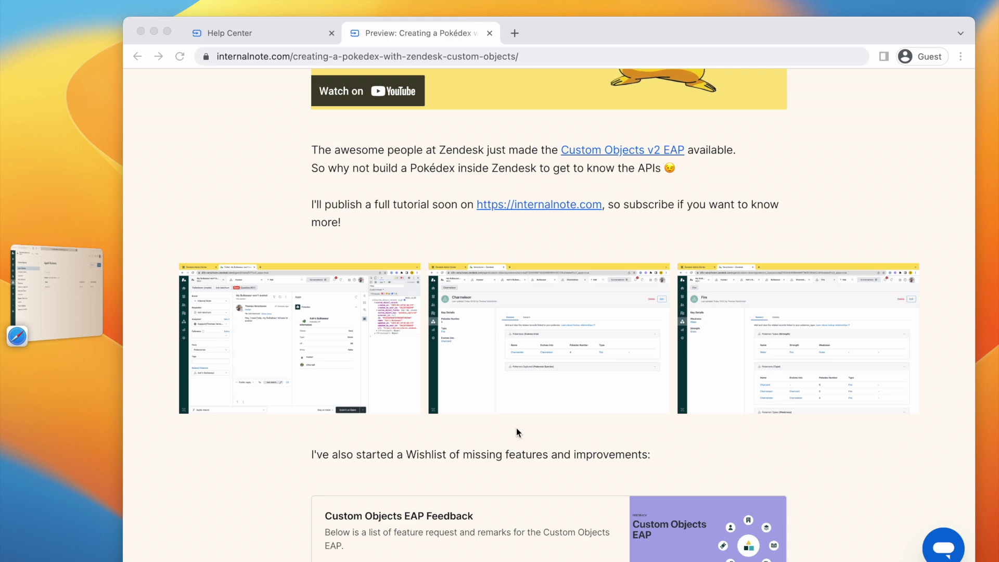
{"action": "scroll", "coordinate": [541, 273], "scroll_direction": "up", "scroll_amount": 15}
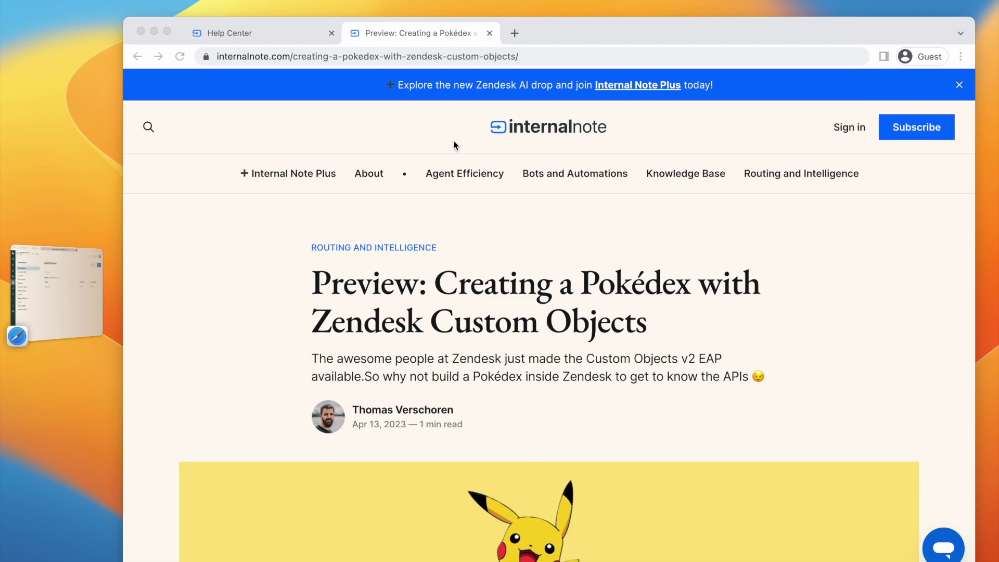
{"action": "left_click", "coordinate": [67, 291]}
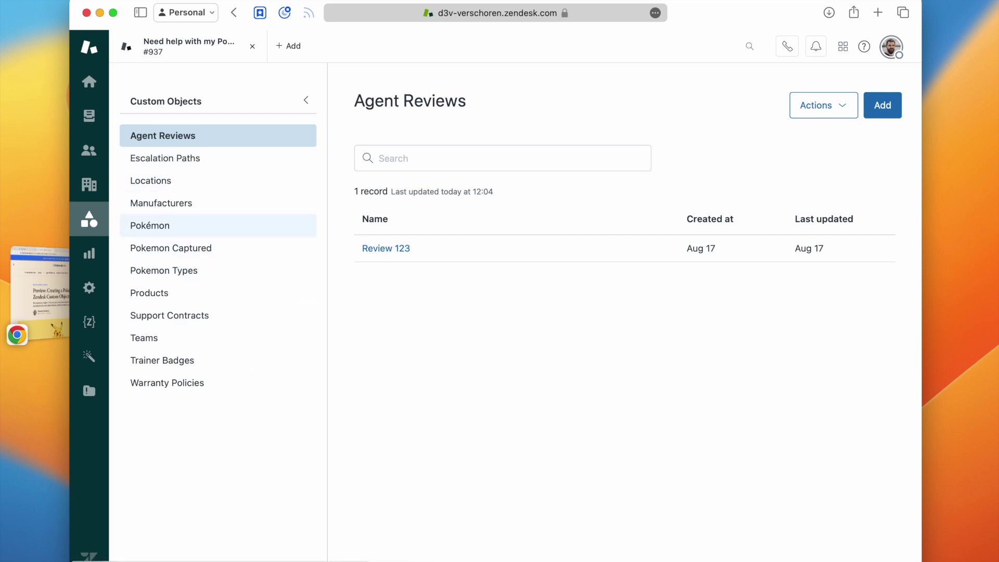
{"action": "left_click", "coordinate": [145, 237]}
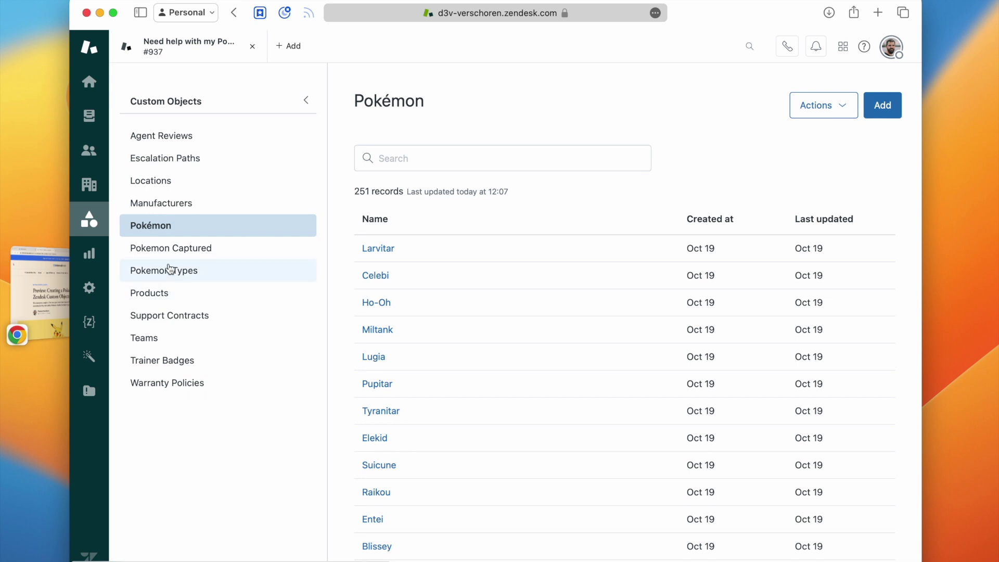
{"action": "left_click", "coordinate": [373, 361]}
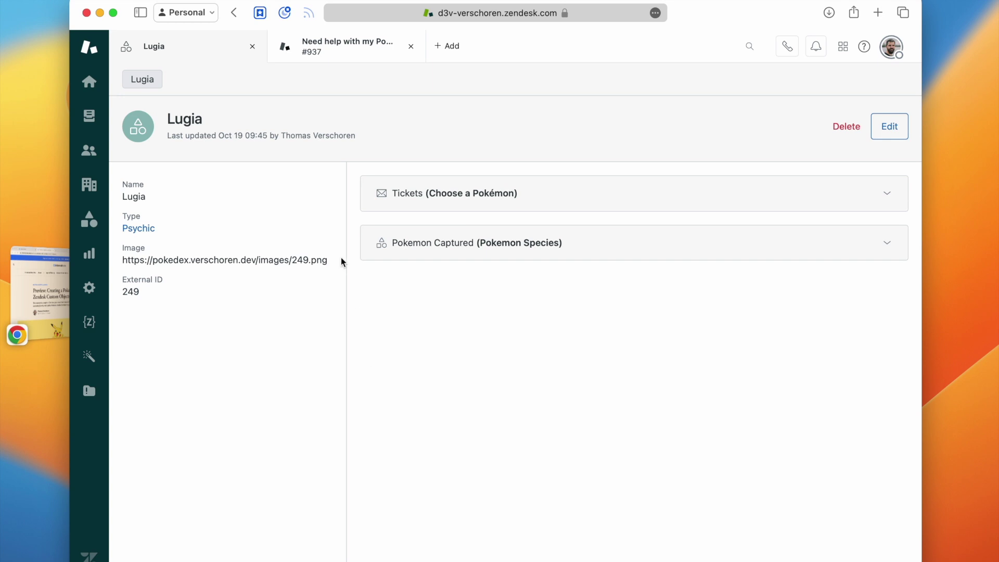
{"action": "left_click", "coordinate": [339, 47]}
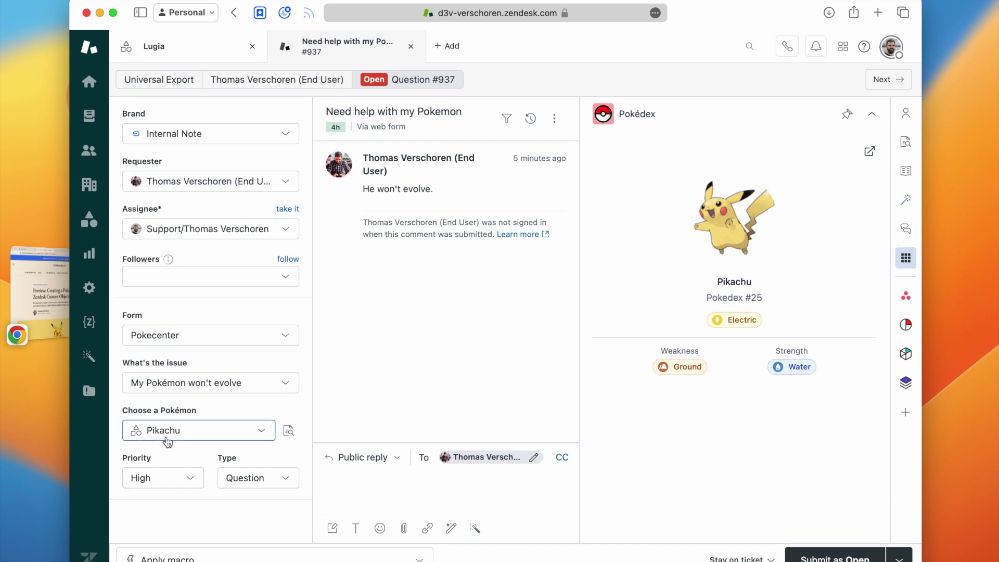
{"action": "left_click", "coordinate": [289, 439]}
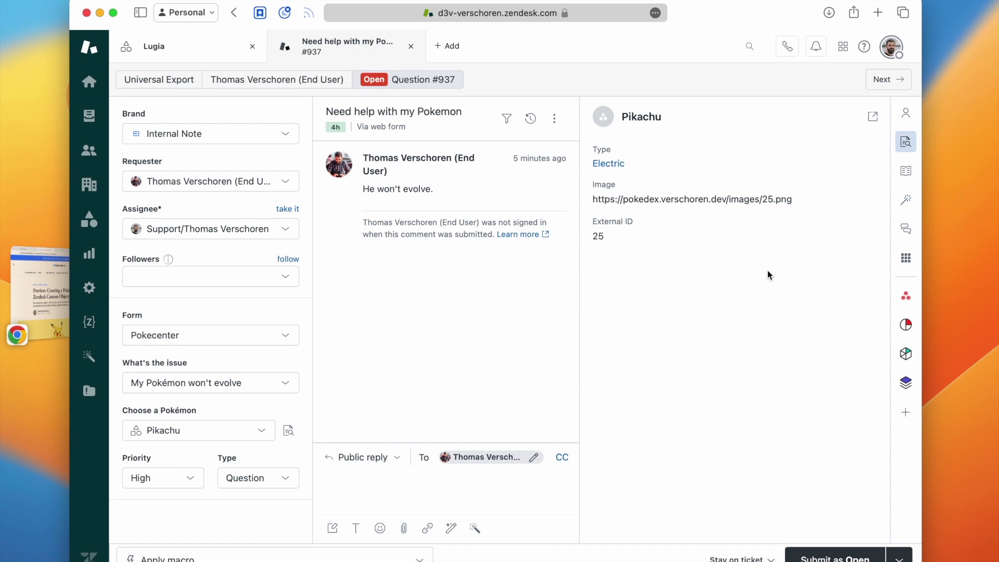
{"action": "left_click", "coordinate": [906, 258]}
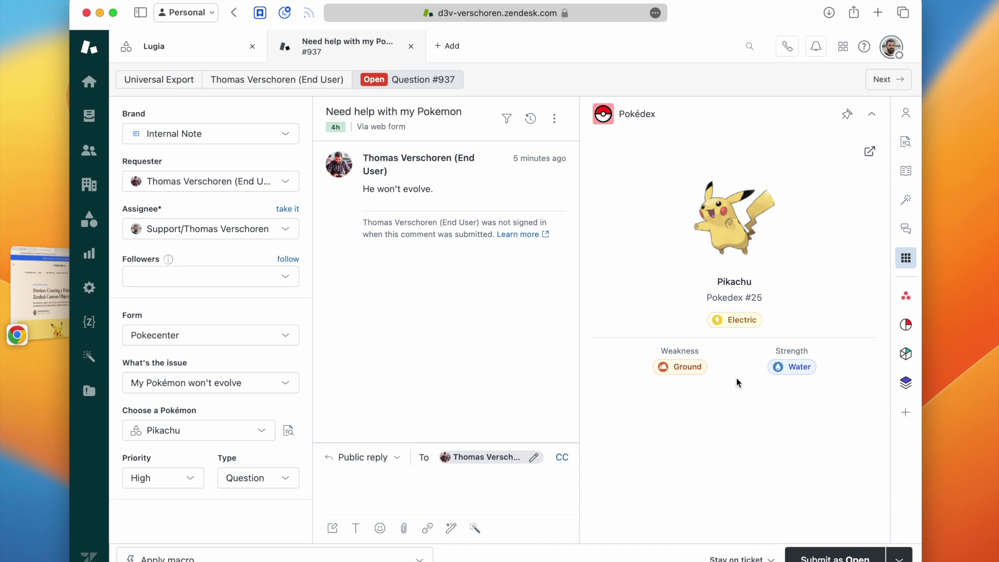
Step: View the requester's profile, open and dismiss the macro list, then switch to Chrome's Help Center
{"action": "left_click", "coordinate": [295, 83]}
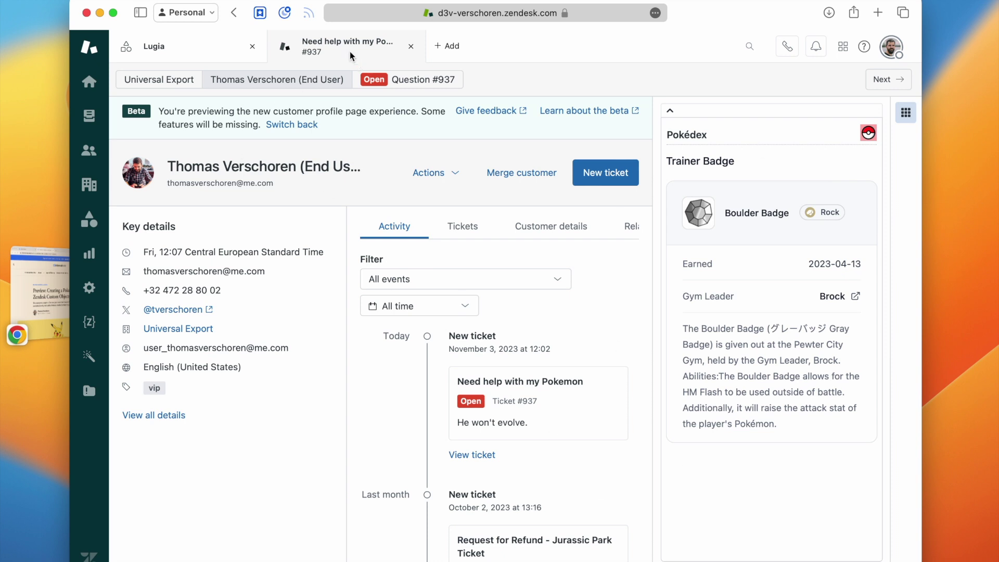
{"action": "left_click", "coordinate": [403, 81]}
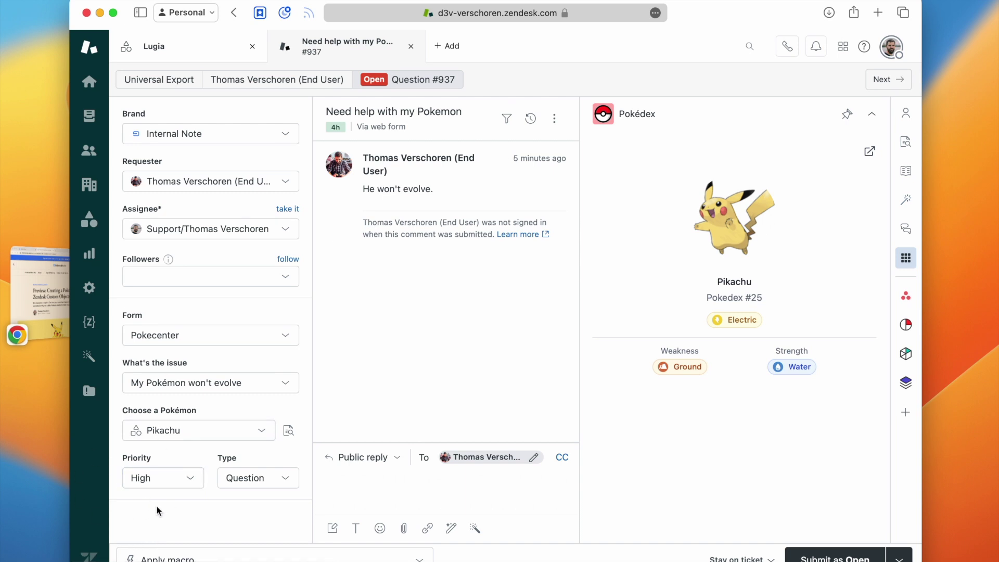
{"action": "left_click", "coordinate": [190, 557]}
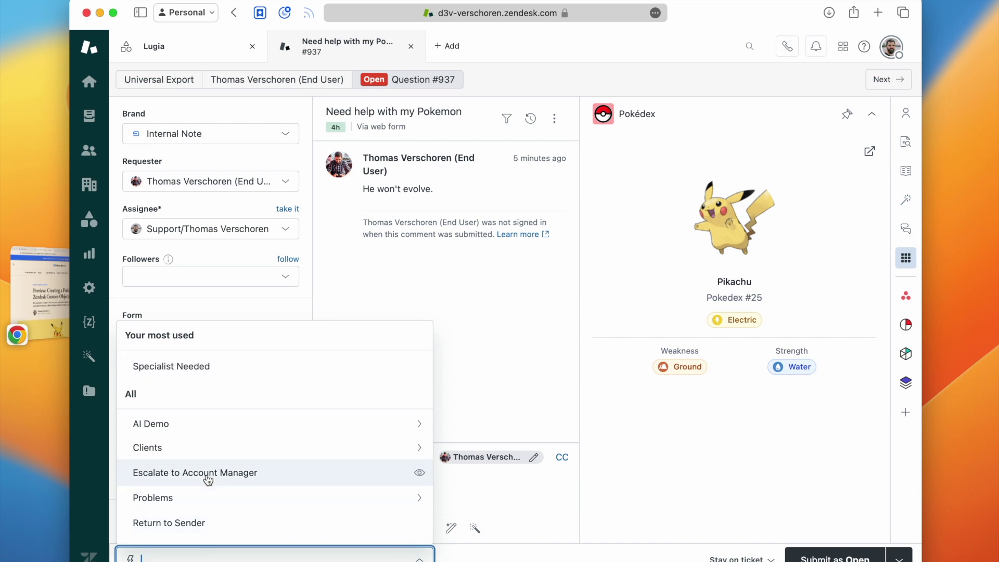
{"action": "left_click", "coordinate": [520, 293]}
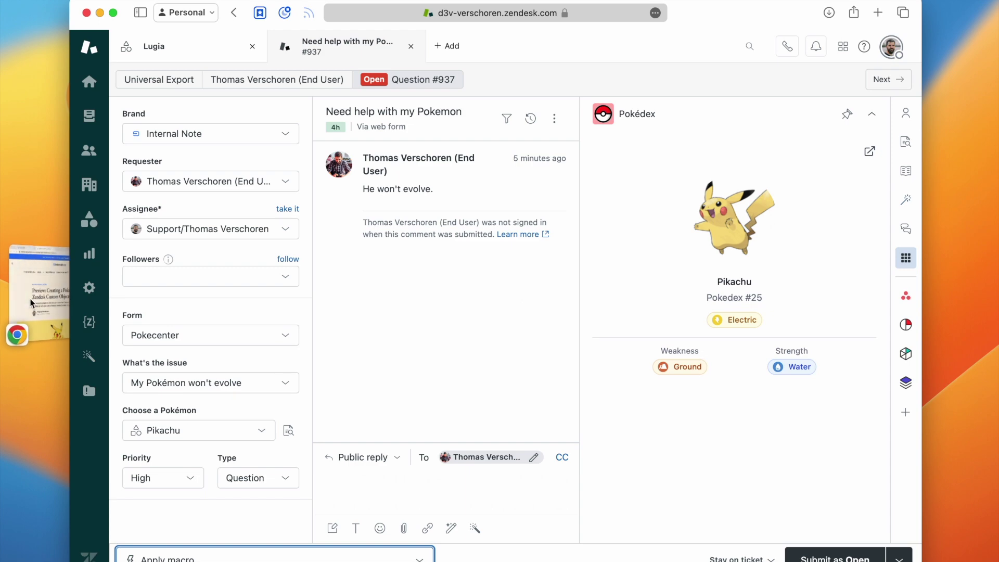
{"action": "left_click", "coordinate": [52, 281]}
{"action": "left_click", "coordinate": [247, 38]}
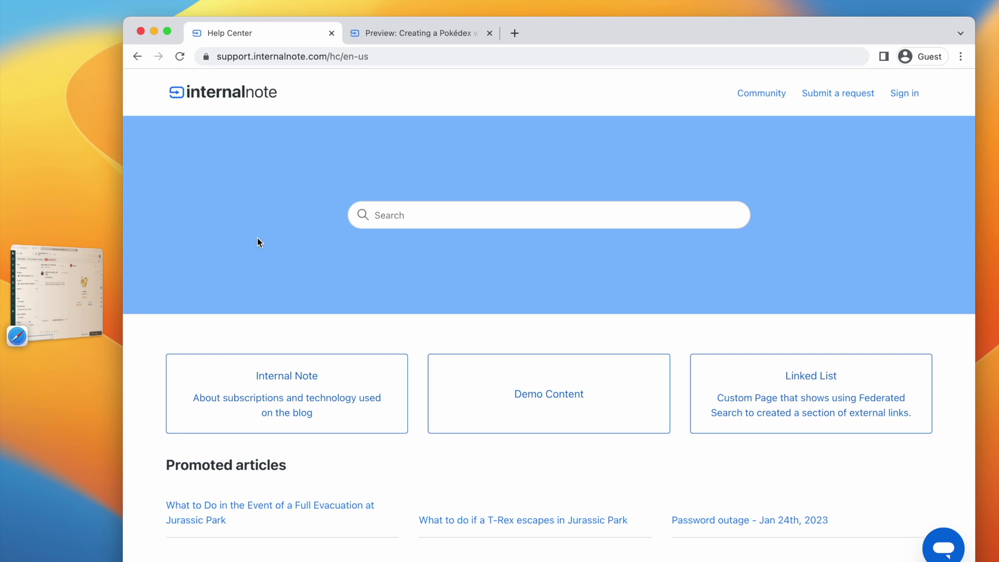
Step: Start a new request using the Pokémon Center Support form
{"action": "left_click", "coordinate": [840, 96]}
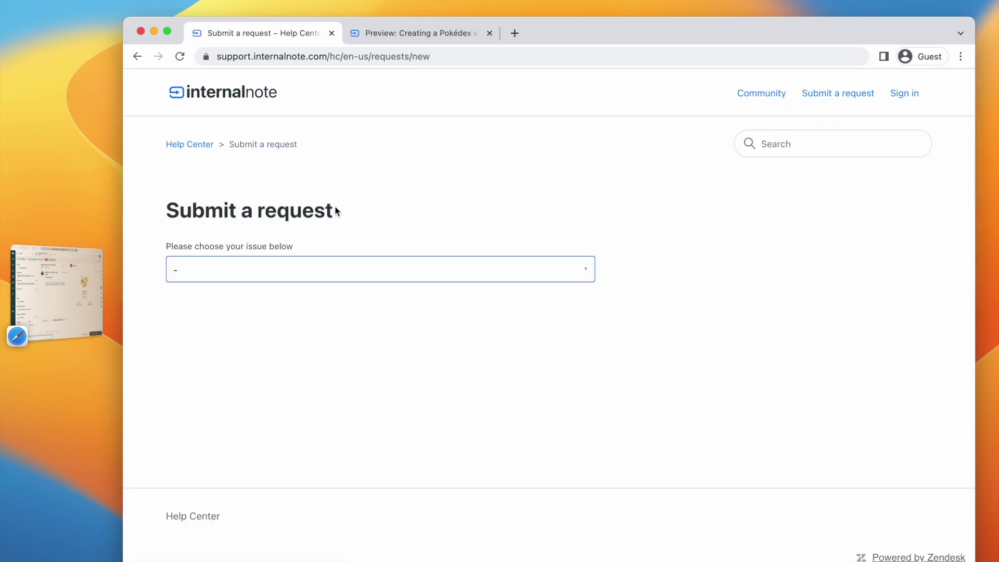
{"action": "left_click", "coordinate": [252, 277]}
{"action": "scroll", "coordinate": [250, 341], "scroll_direction": "down", "scroll_amount": 1}
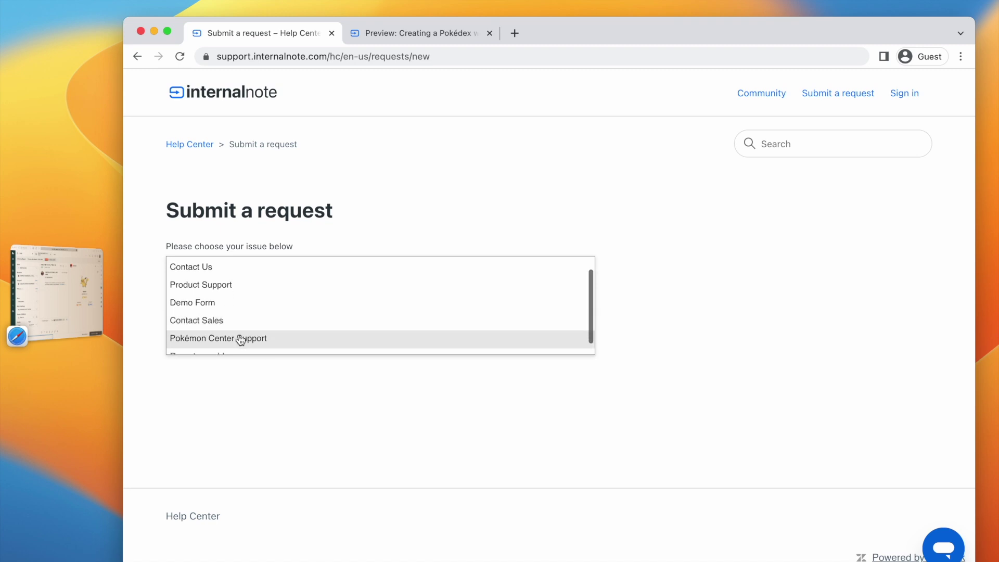
{"action": "left_click", "coordinate": [239, 339]}
Step: Enter the requester's e-mail address and the subject 'My pokemon won't evolve'
{"action": "left_click", "coordinate": [205, 333]}
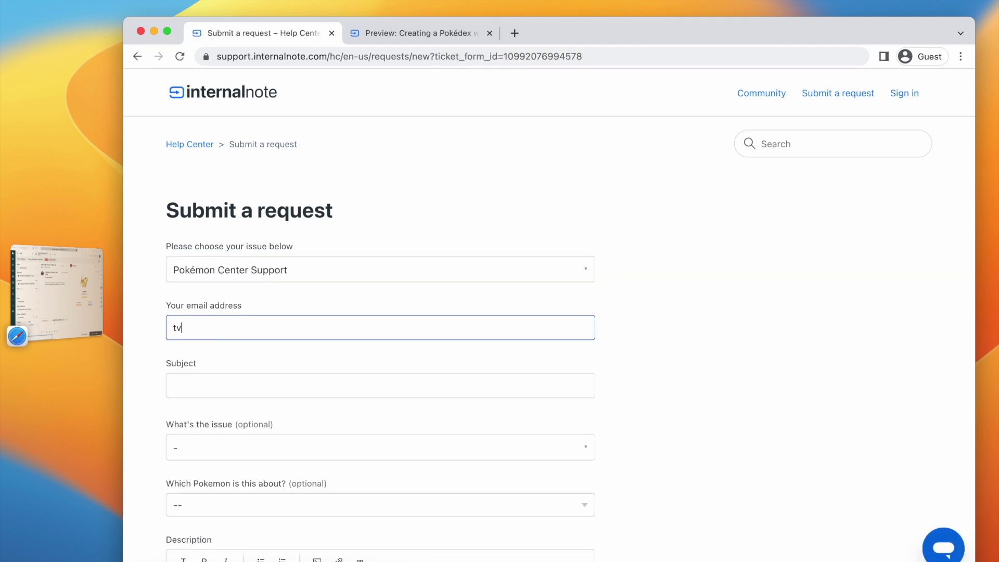
{"action": "left_click", "coordinate": [197, 384]}
{"action": "type", "text": "M"}
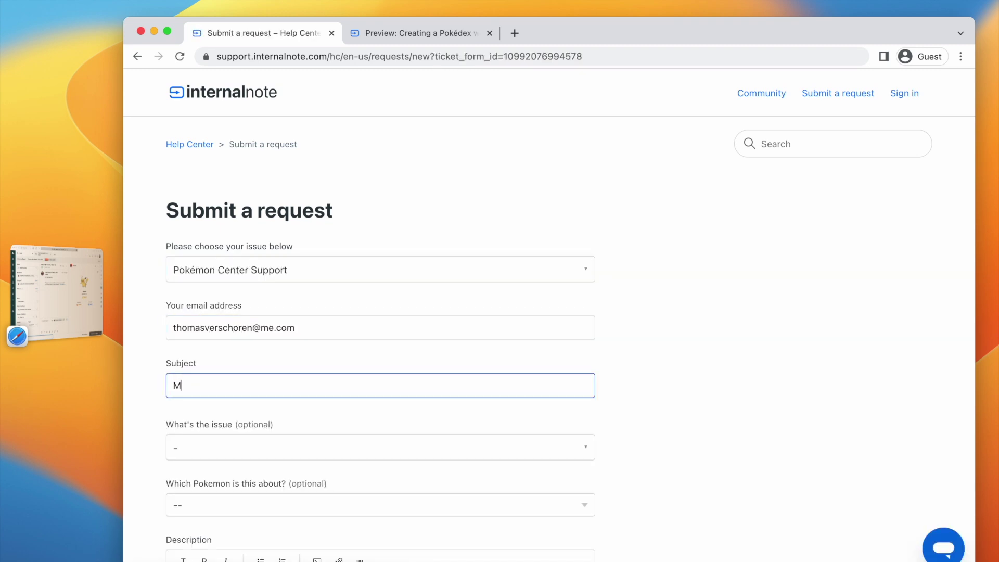
{"action": "type", "text": "y pokemon won't"}
{"action": "type", "text": "ebolve"}
{"action": "key", "text": "BackSpace"}
{"action": "key", "text": "BackSpace"}
{"action": "key", "text": "BackSpace"}
{"action": "key", "text": "BackSpace"}
{"action": "key", "text": "BackSpace"}
{"action": "type", "text": "volve"}
{"action": "key", "text": "ctrl+a"}
{"action": "scroll", "coordinate": [181, 255], "scroll_direction": "down", "scroll_amount": 7}
Step: Select Charizard in the 'Which Pokemon' dropdown of the request form
{"action": "left_click", "coordinate": [260, 166]}
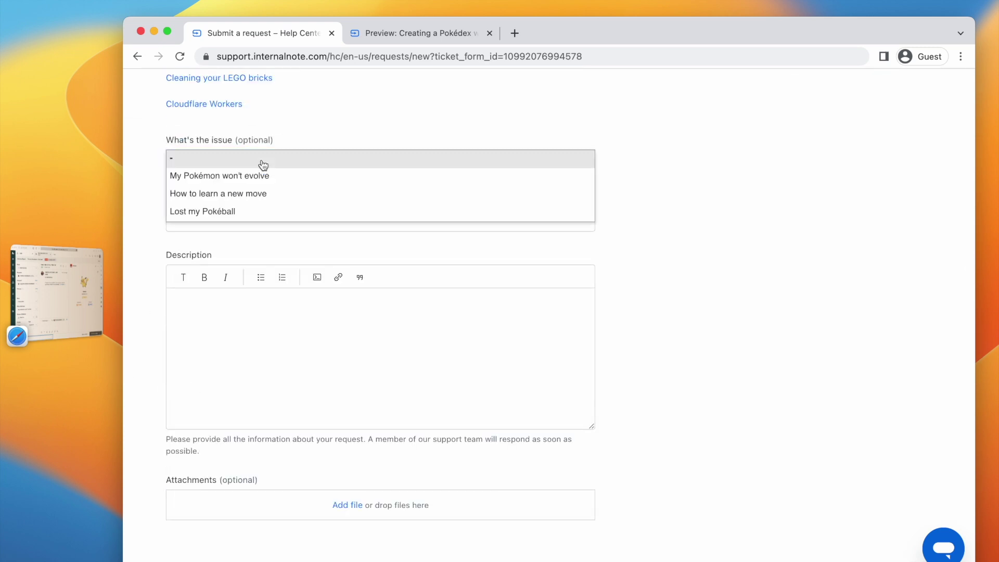
{"action": "left_click", "coordinate": [232, 178]}
{"action": "left_click", "coordinate": [223, 219]}
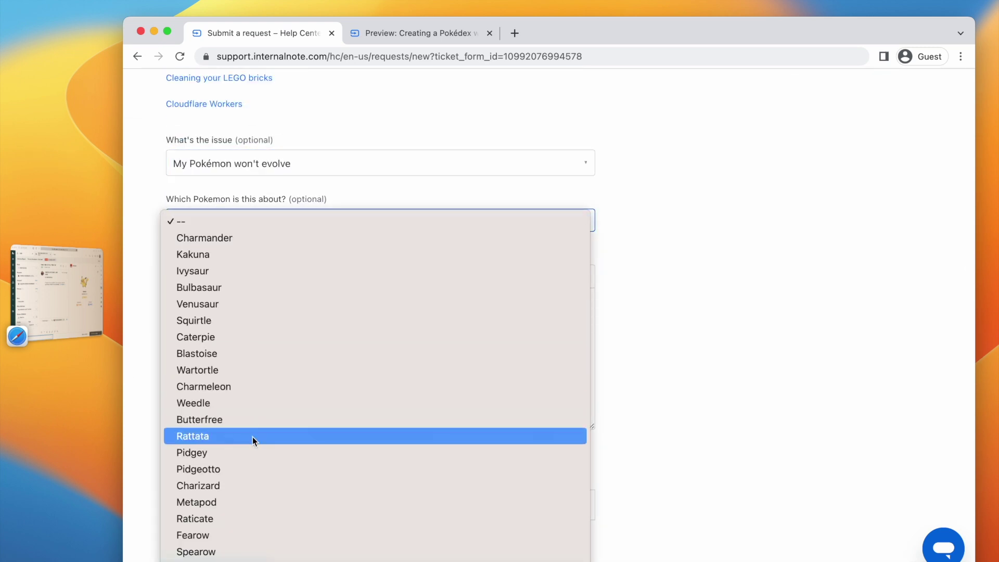
{"action": "scroll", "coordinate": [235, 507], "scroll_direction": "down", "scroll_amount": 5}
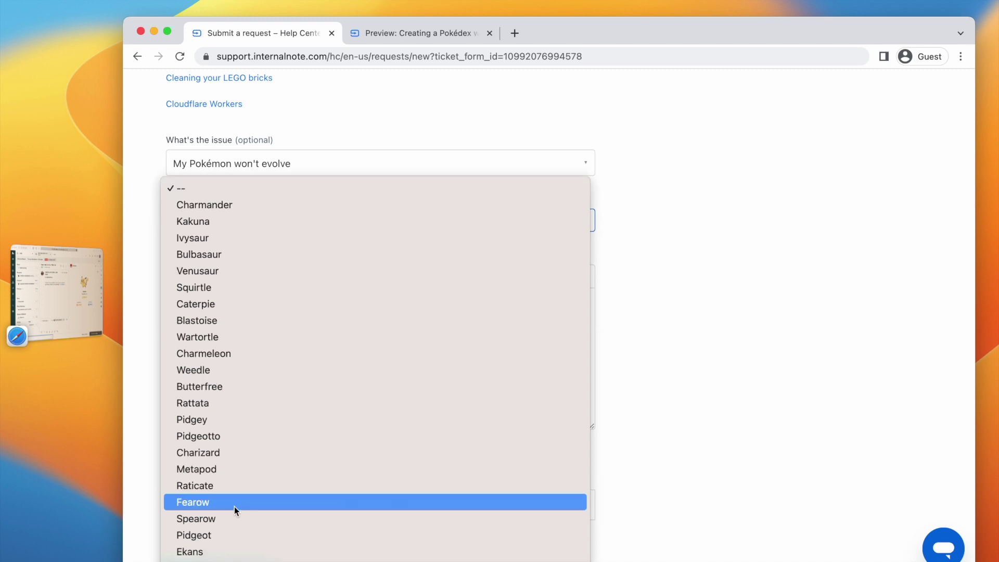
{"action": "scroll", "coordinate": [234, 507], "scroll_direction": "down", "scroll_amount": 8}
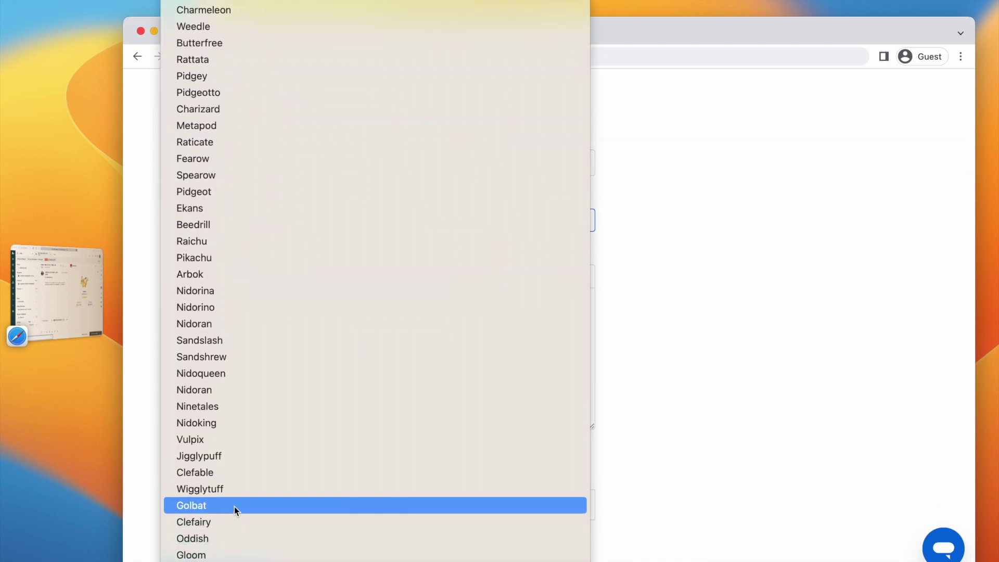
{"action": "scroll", "coordinate": [234, 507], "scroll_direction": "down", "scroll_amount": 3}
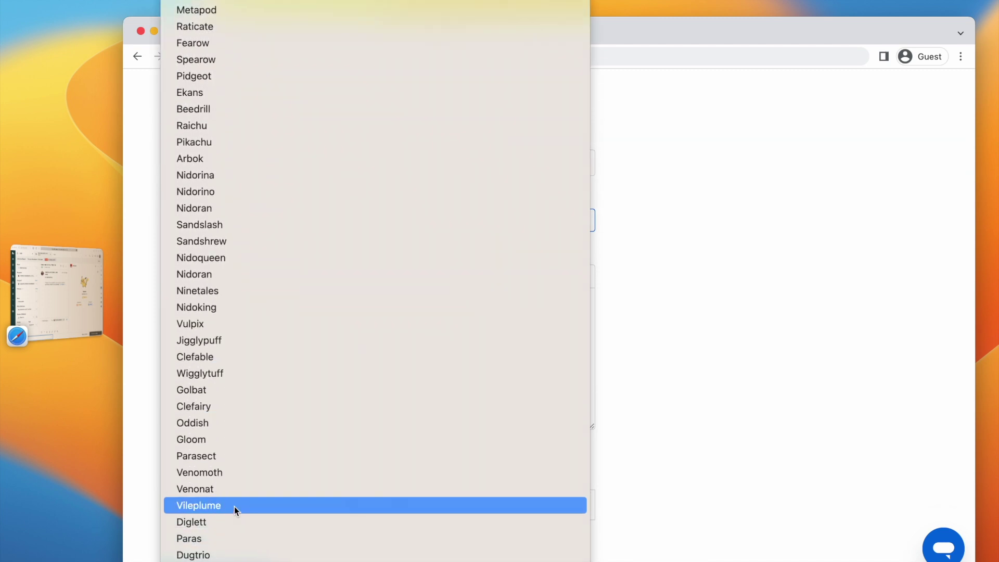
{"action": "scroll", "coordinate": [234, 507], "scroll_direction": "down", "scroll_amount": 5}
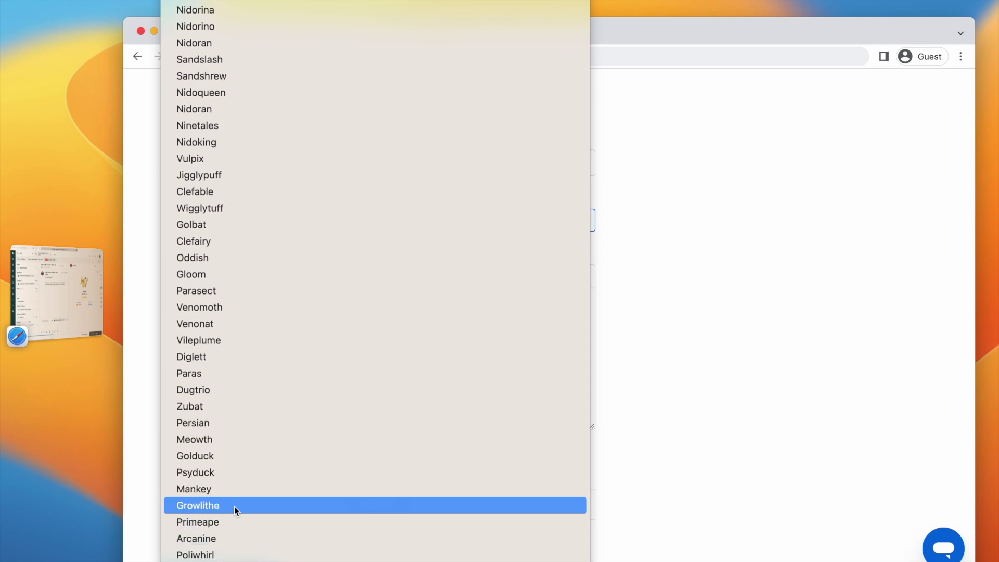
{"action": "scroll", "coordinate": [235, 507], "scroll_direction": "up", "scroll_amount": 10}
{"action": "scroll", "coordinate": [234, 507], "scroll_direction": "up", "scroll_amount": 2}
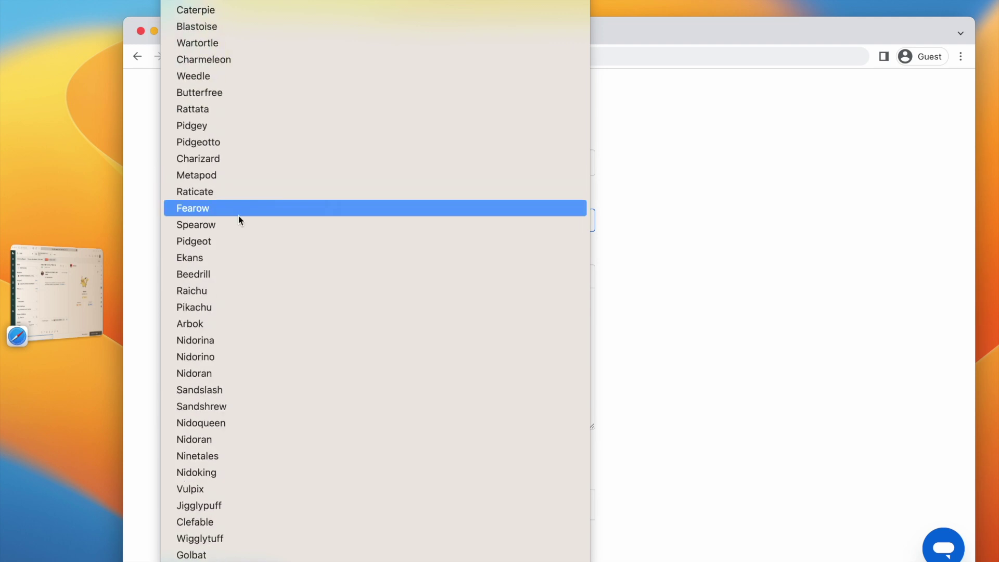
{"action": "left_click", "coordinate": [228, 159]}
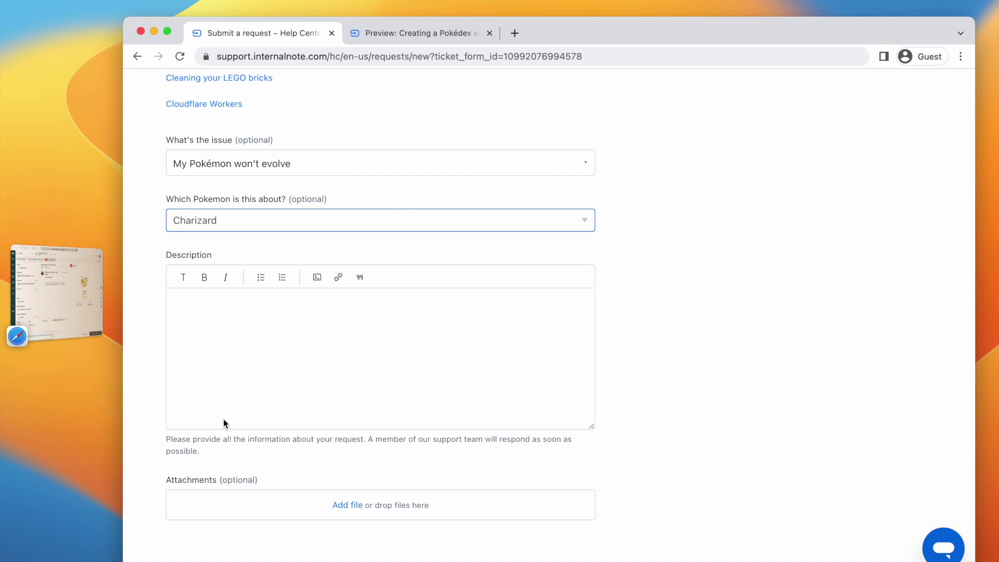
Step: Enter the description 'My pokemon won't evolve' and submit the request
{"action": "left_click", "coordinate": [233, 394]}
{"action": "type", "text": "My pokemon won't evolve"}
{"action": "scroll", "coordinate": [233, 393], "scroll_direction": "down", "scroll_amount": 3}
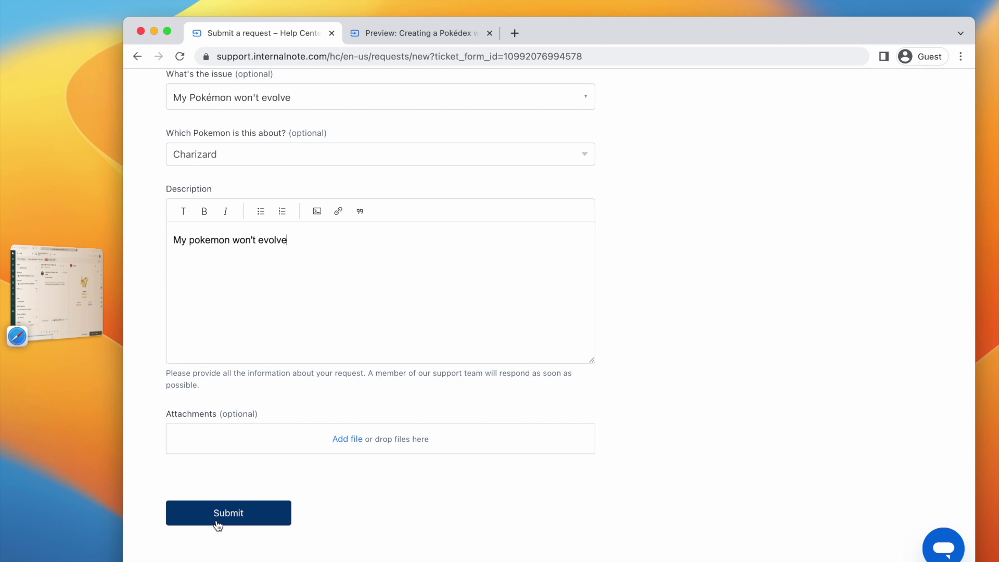
{"action": "left_click", "coordinate": [217, 524]}
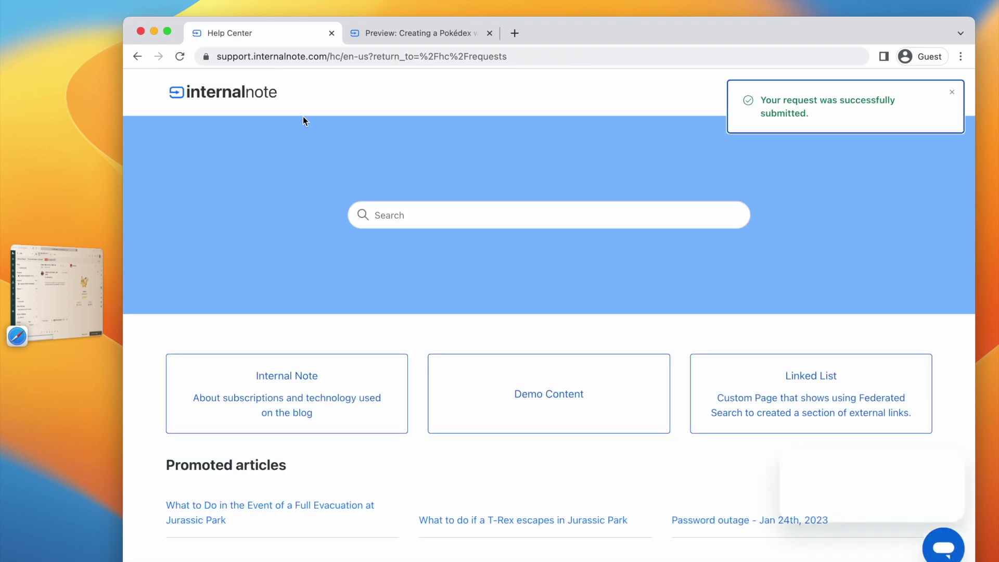
{"action": "left_click", "coordinate": [71, 302]}
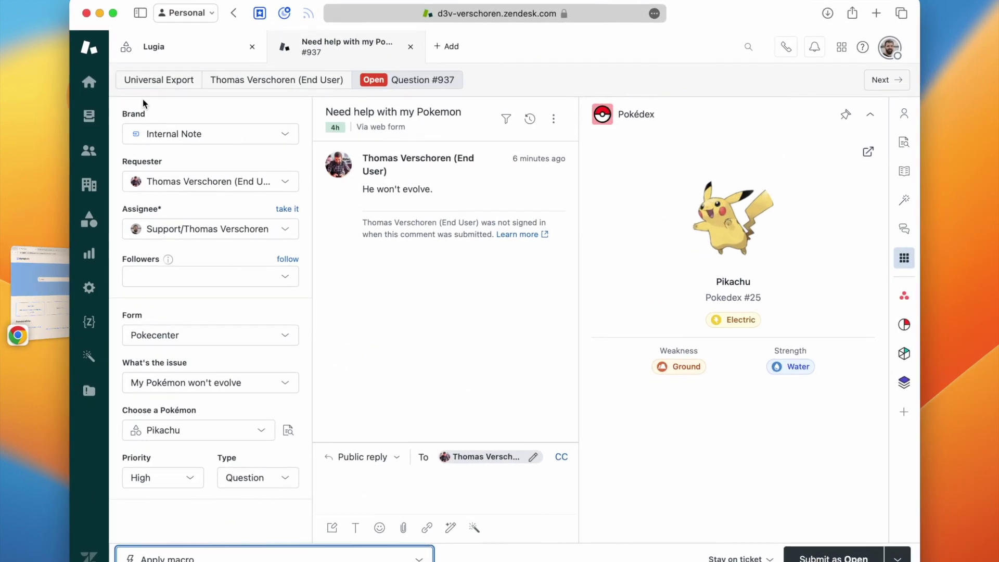
Step: From Open Tickets, open new ticket #938 and scroll the Apps panel to the Pokédex app
{"action": "left_click", "coordinate": [89, 116]}
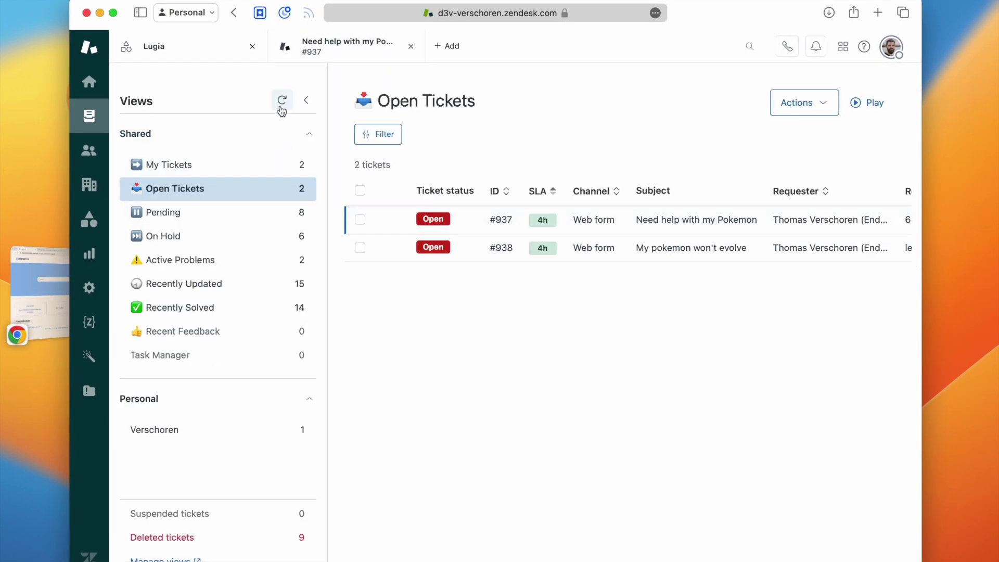
{"action": "mouse_move", "coordinate": [669, 256]}
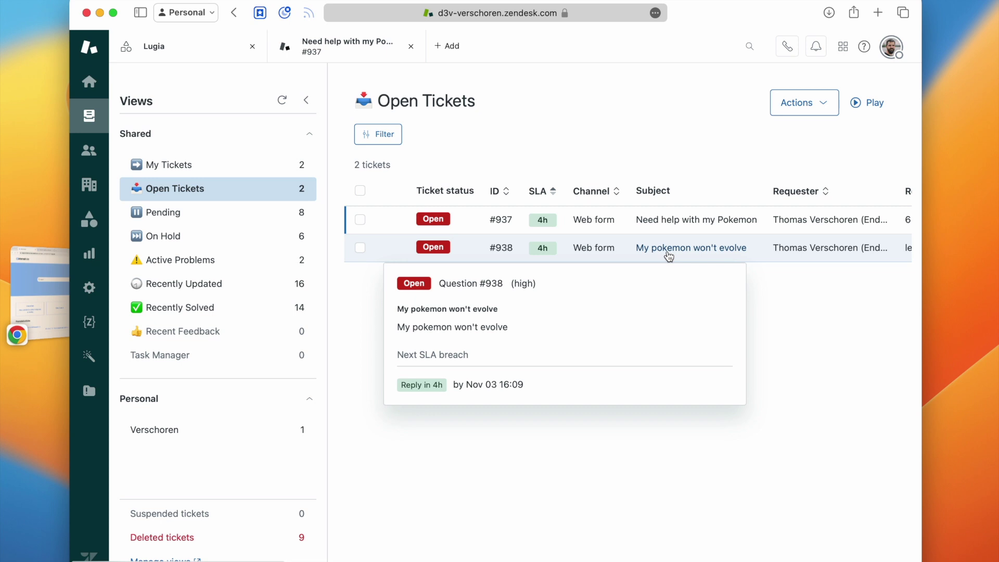
{"action": "scroll", "coordinate": [627, 257], "scroll_direction": "right", "scroll_amount": 5}
{"action": "left_click", "coordinate": [626, 257]}
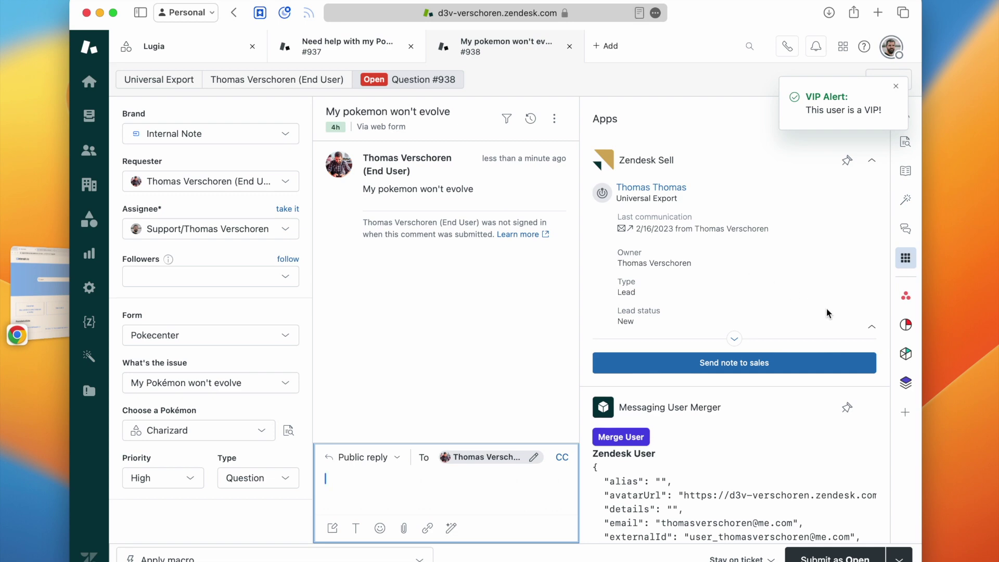
{"action": "scroll", "coordinate": [769, 333], "scroll_direction": "down", "scroll_amount": 3}
{"action": "scroll", "coordinate": [749, 359], "scroll_direction": "down", "scroll_amount": 15}
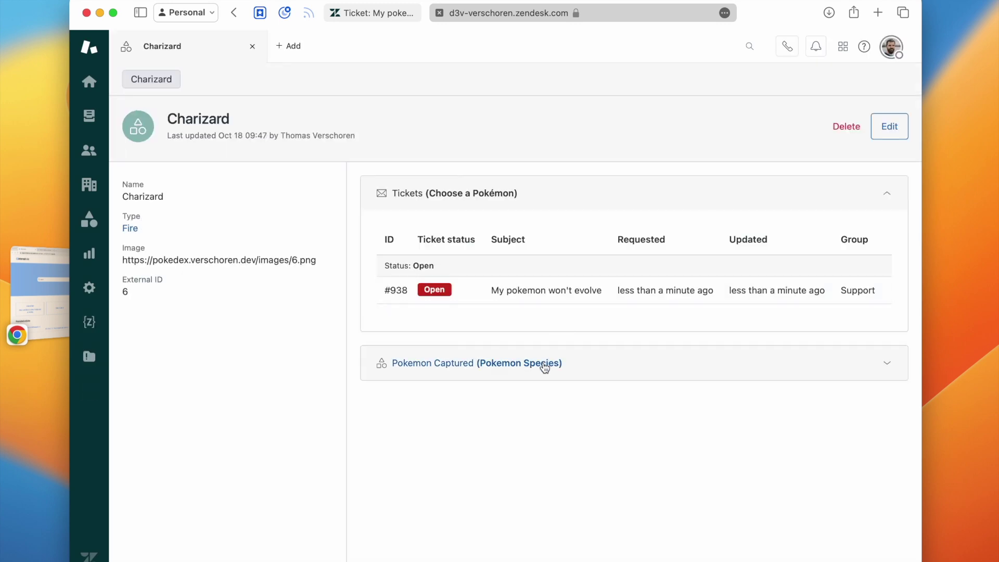
{"action": "left_click", "coordinate": [130, 229]}
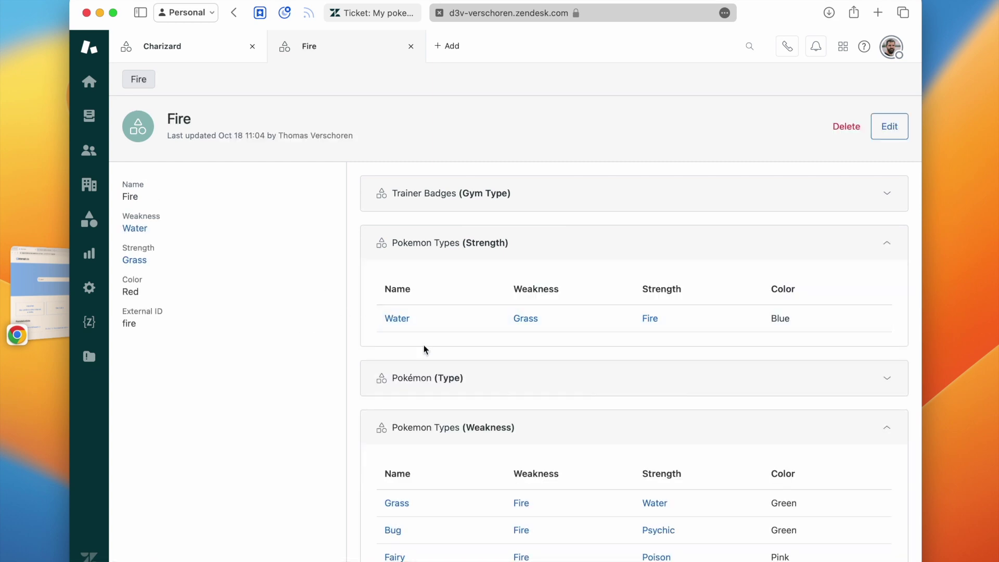
{"action": "left_click", "coordinate": [367, 19]}
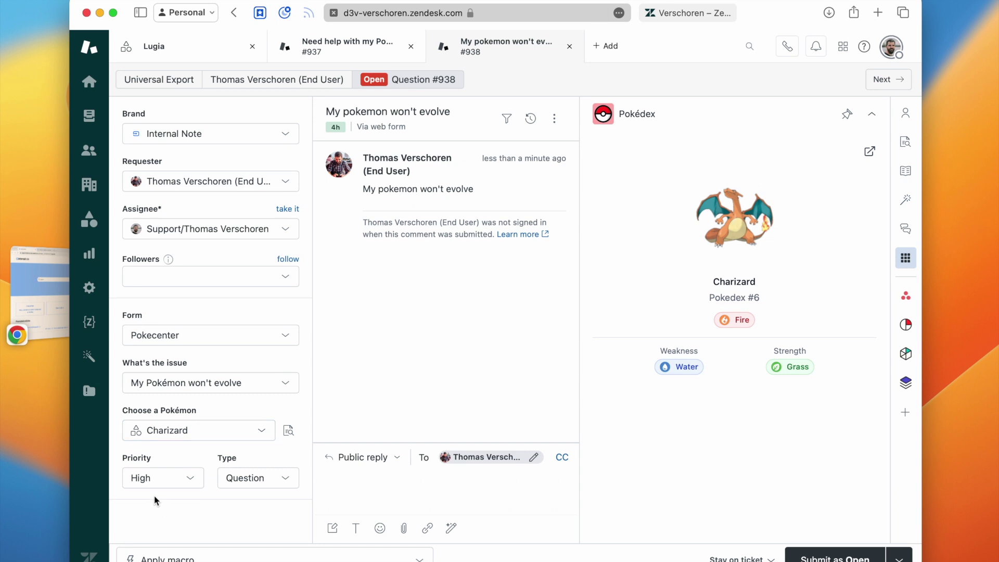
Step: View the requester's profile and Boulder Badge, then switch back to the Help Center in Chrome
{"action": "left_click", "coordinate": [254, 91]}
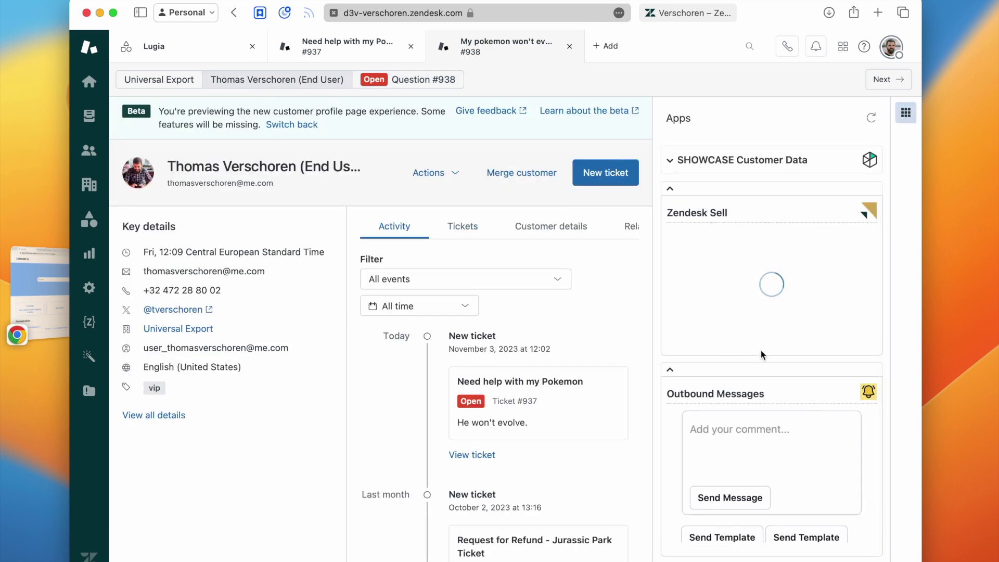
{"action": "scroll", "coordinate": [760, 351], "scroll_direction": "down", "scroll_amount": 10}
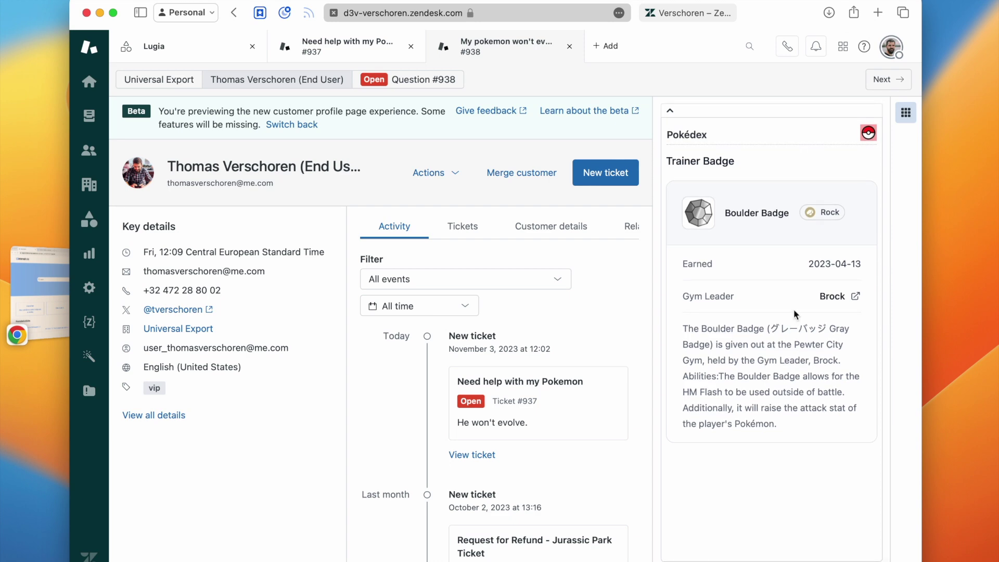
{"action": "left_click", "coordinate": [52, 328]}
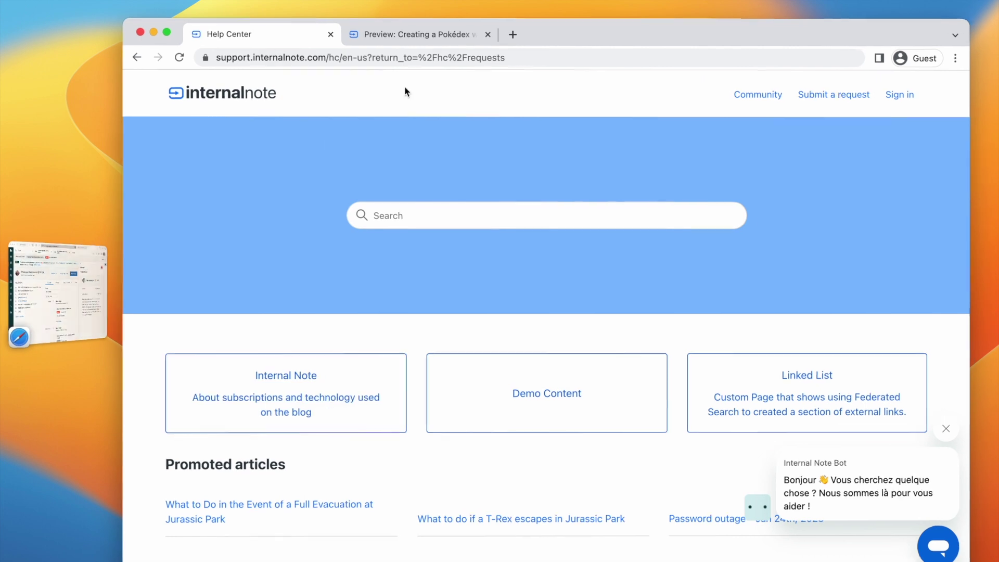
Step: Switch to the 'Preview: Creating a Pokédex with Zendesk Custom Objects' article tab
{"action": "left_click", "coordinate": [434, 33]}
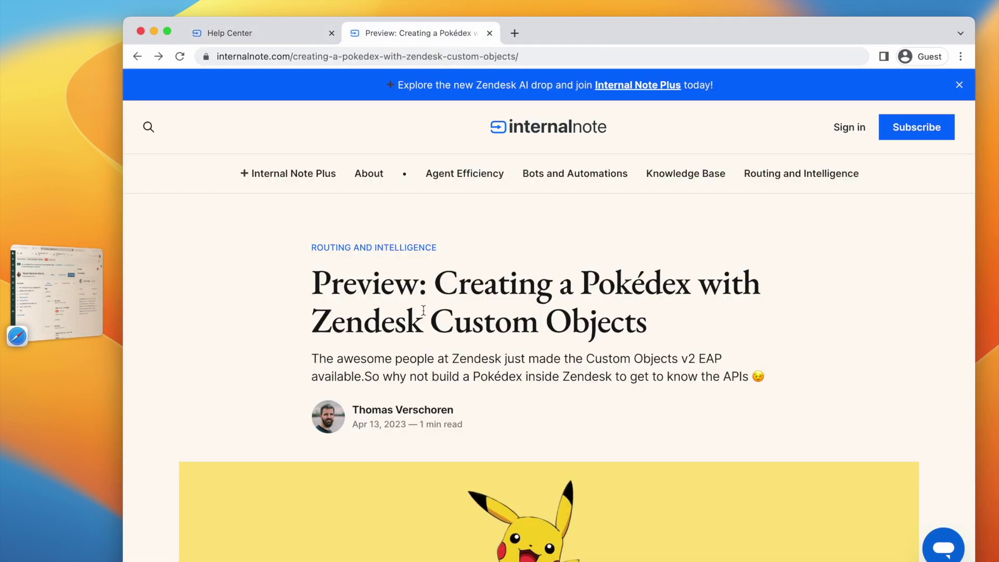